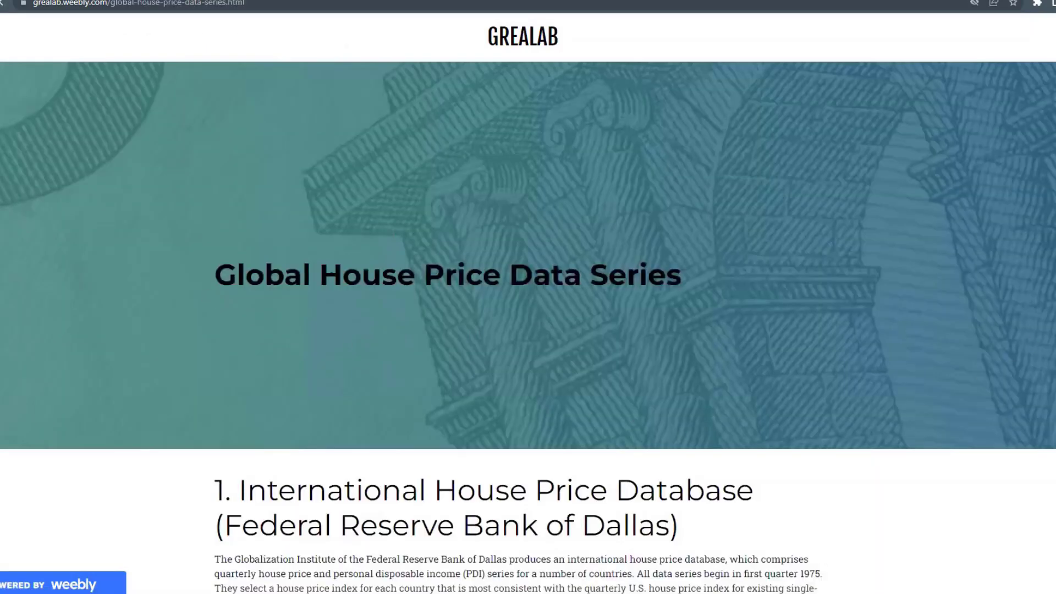
Look through the Global House Price Data Series page and open the OECD housing prices data link.
scroll(528, 326, "down", 9)
scroll(528, 326, "down", 5)
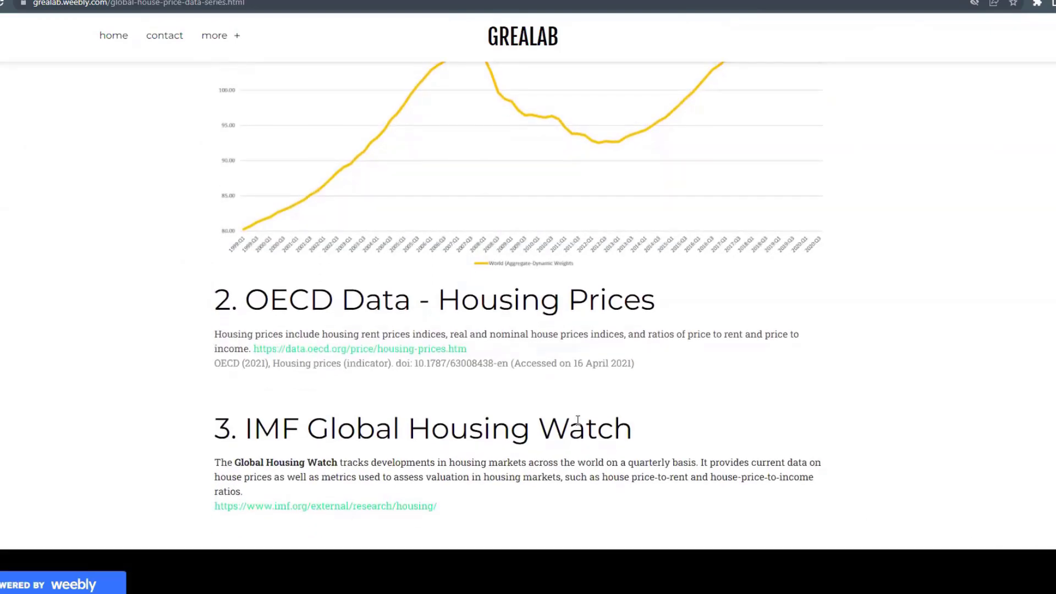
left_click(371, 350)
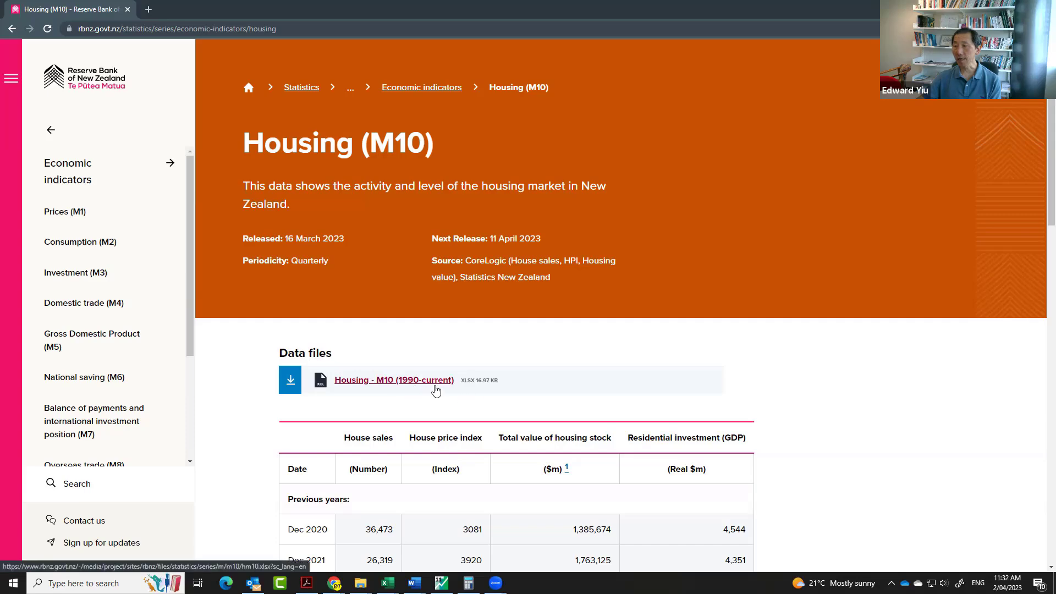
Open the Housing - M10 (1990-current) data file and review its house price index column and quarterly dates.
left_click(418, 380)
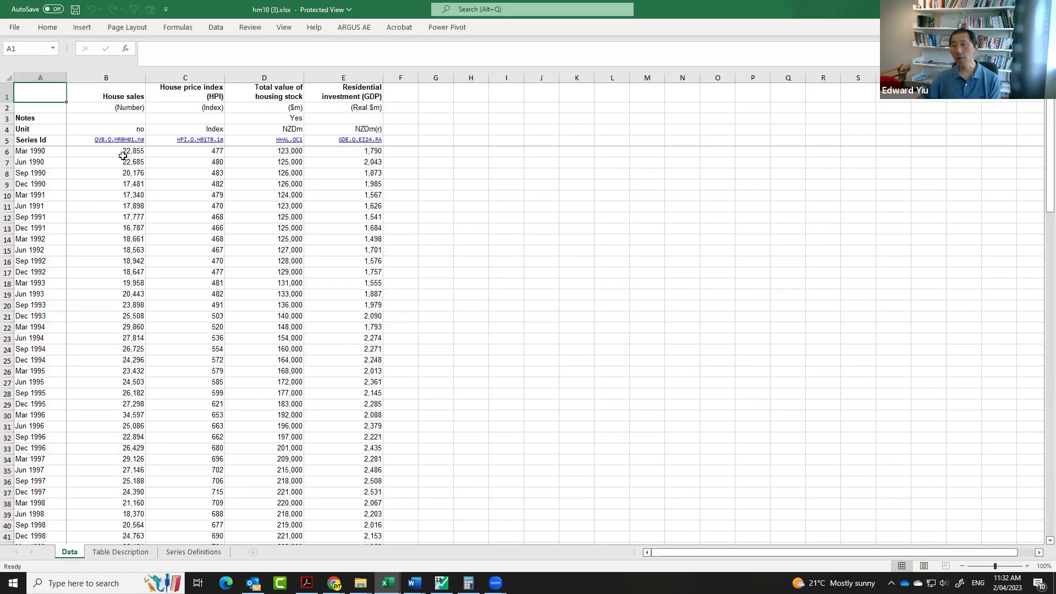
left_click(181, 77)
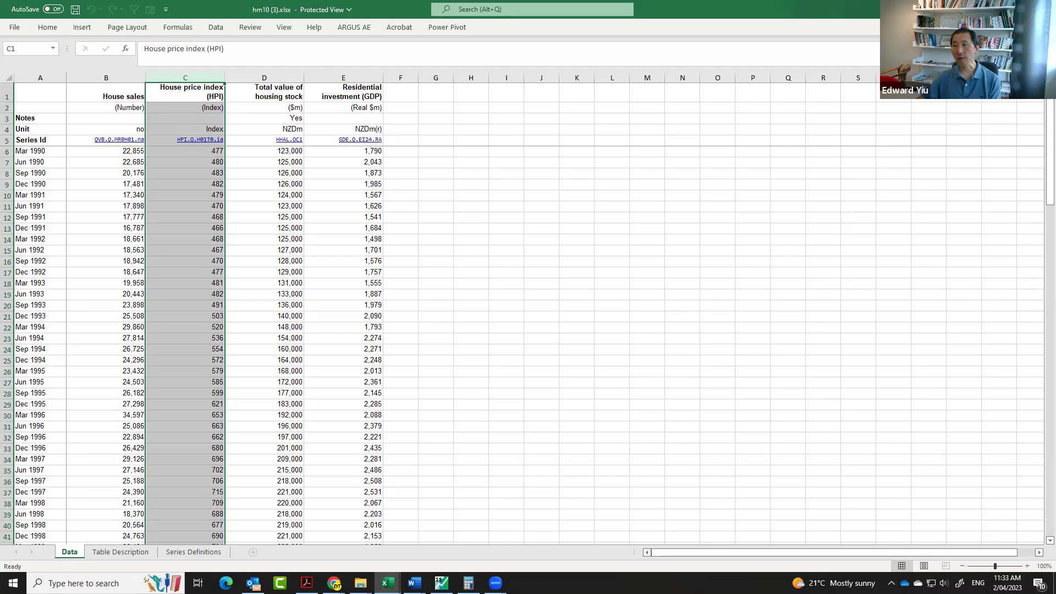
left_click(51, 153)
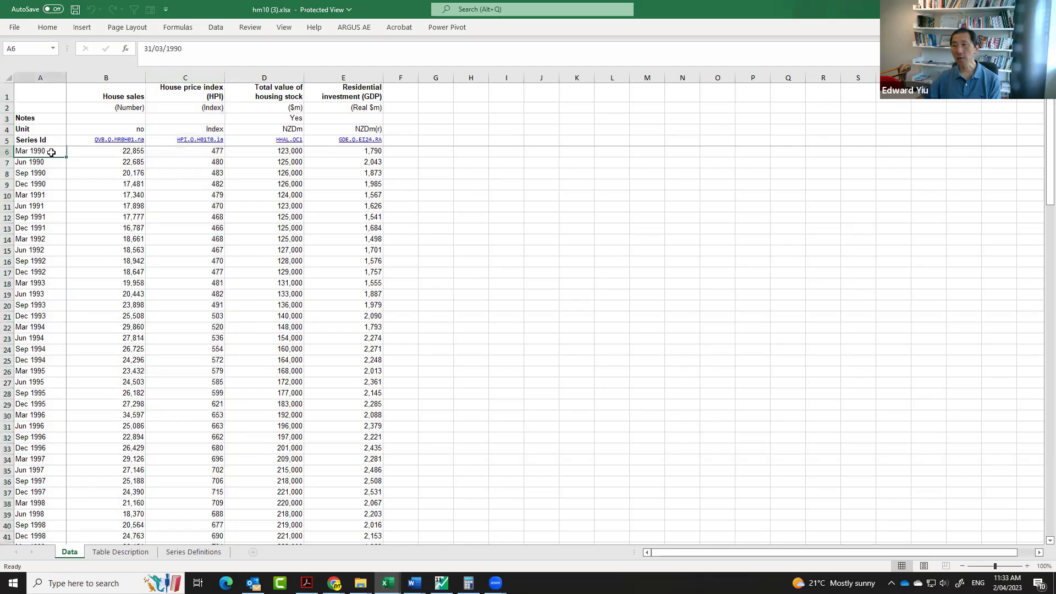
left_click_drag(1049, 171, 36, 550)
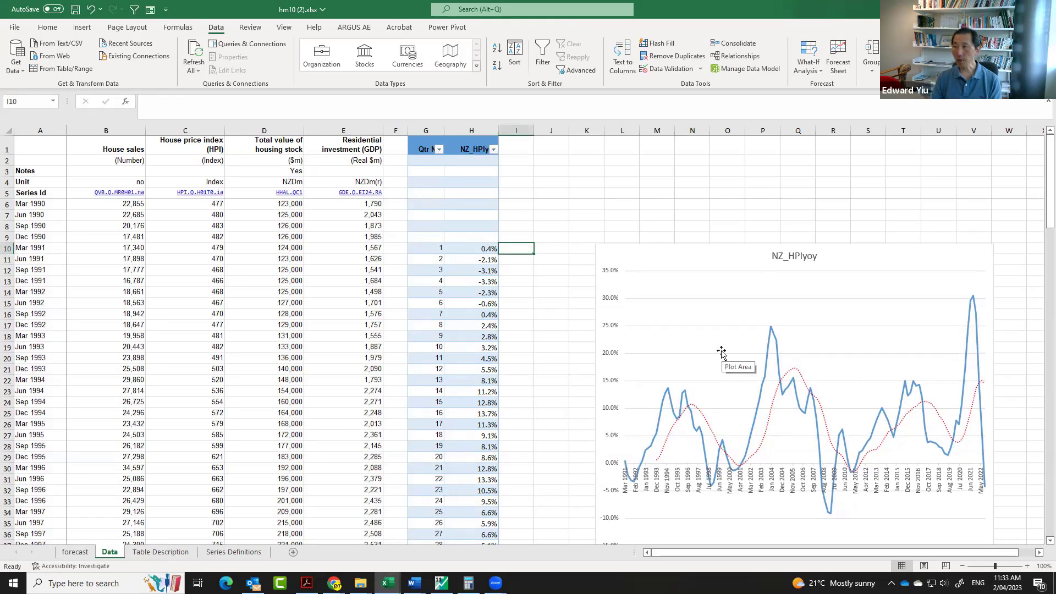
Enter the year-on-year house price growth formula =(C10-C6)/C6 in cell I10.
type("=(")
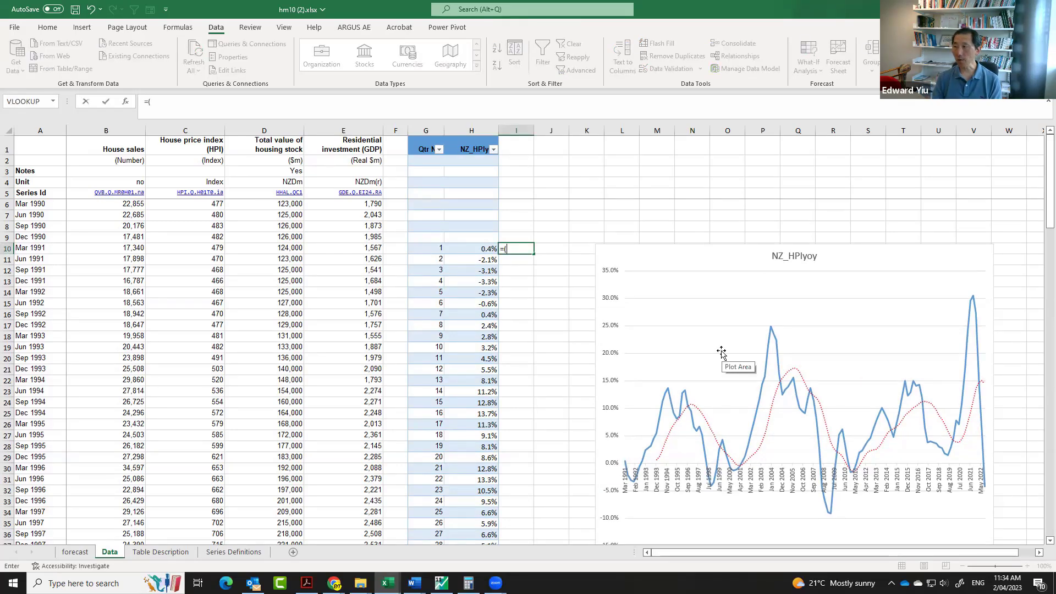
left_click(200, 247)
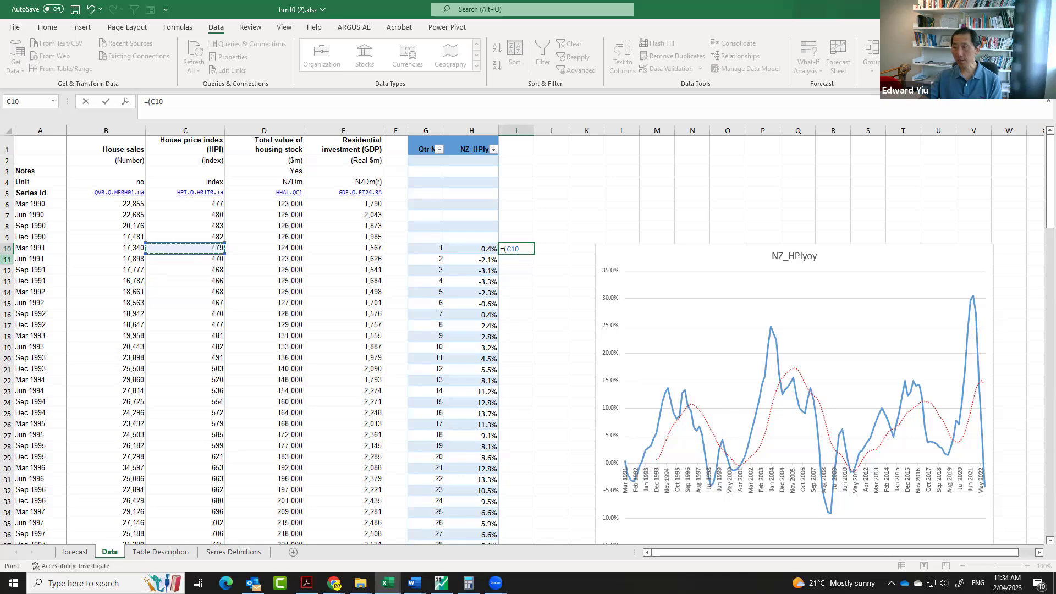
type("-")
left_click(207, 205)
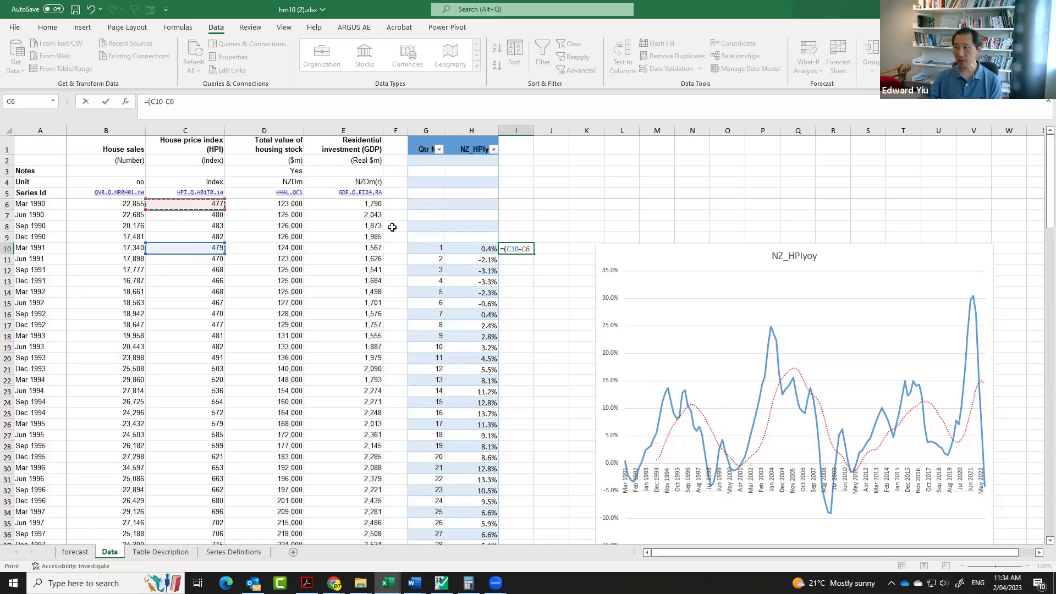
type(")")
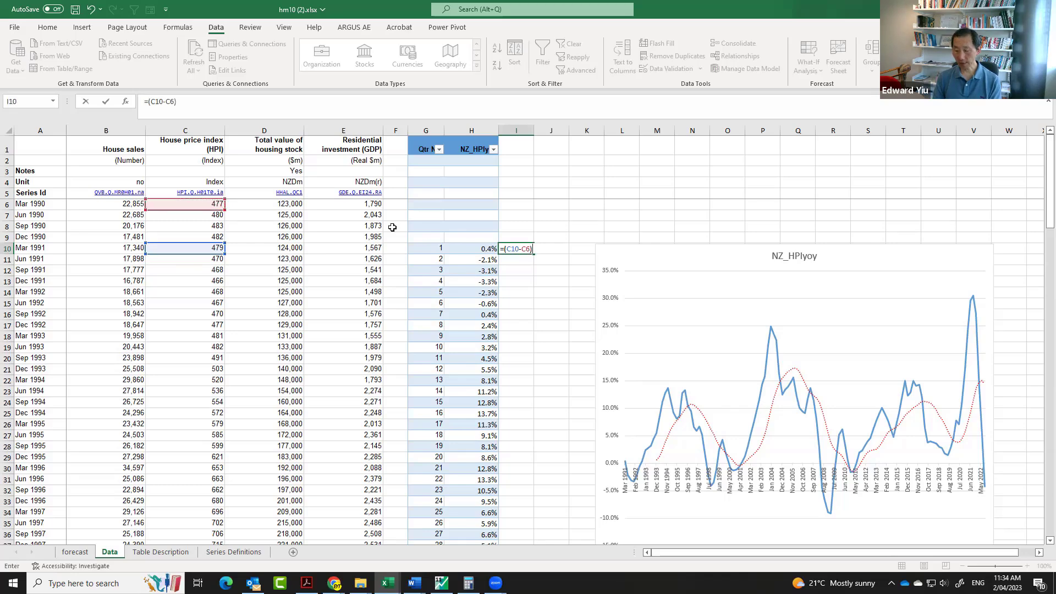
type("/")
left_click(187, 205)
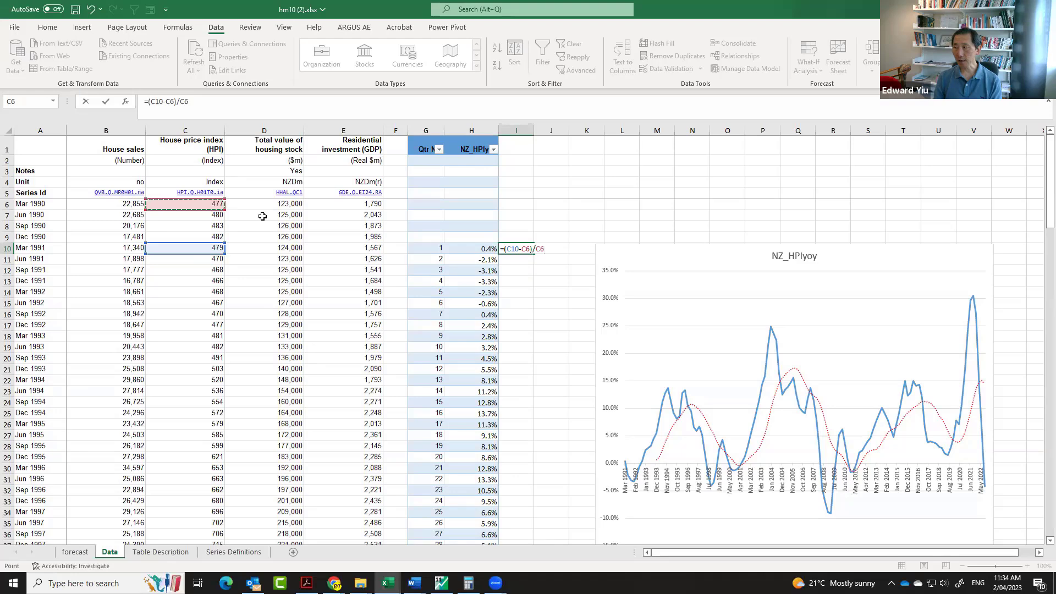
key("Return")
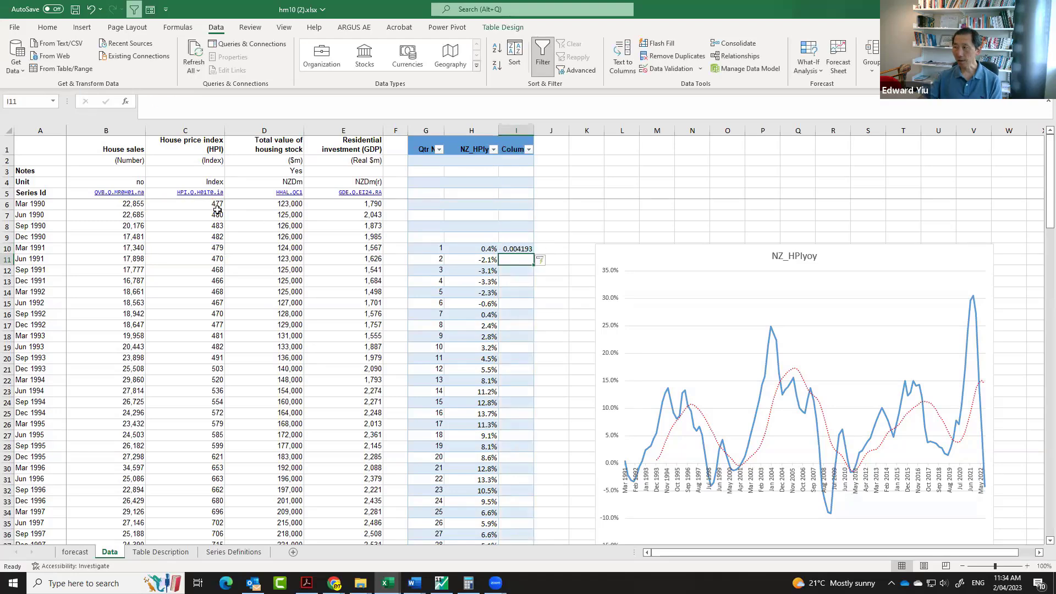
Format cell I10 as a percentage with one decimal place.
left_click(506, 250)
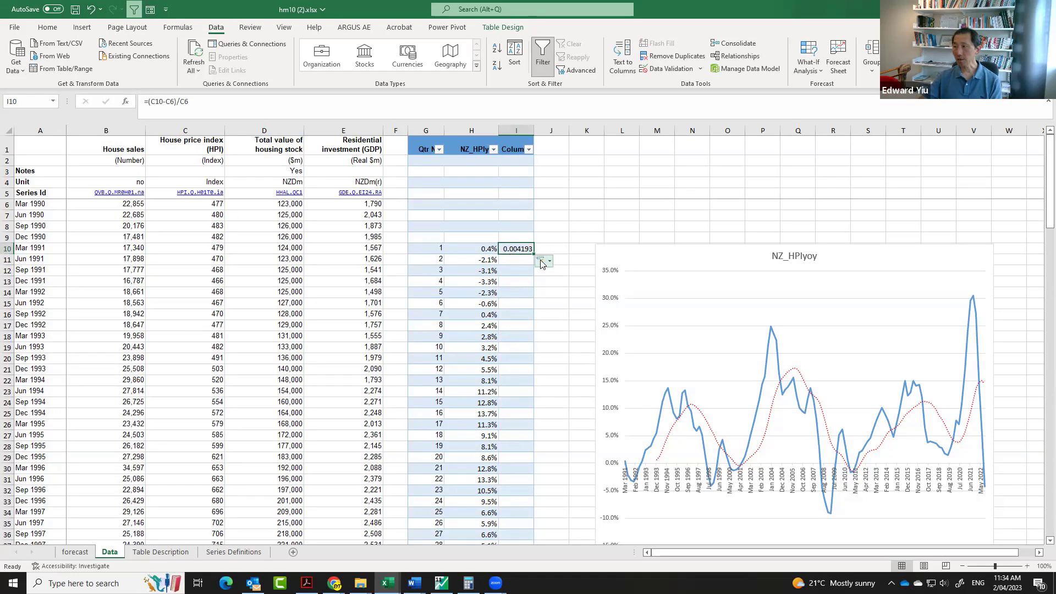
left_click(48, 27)
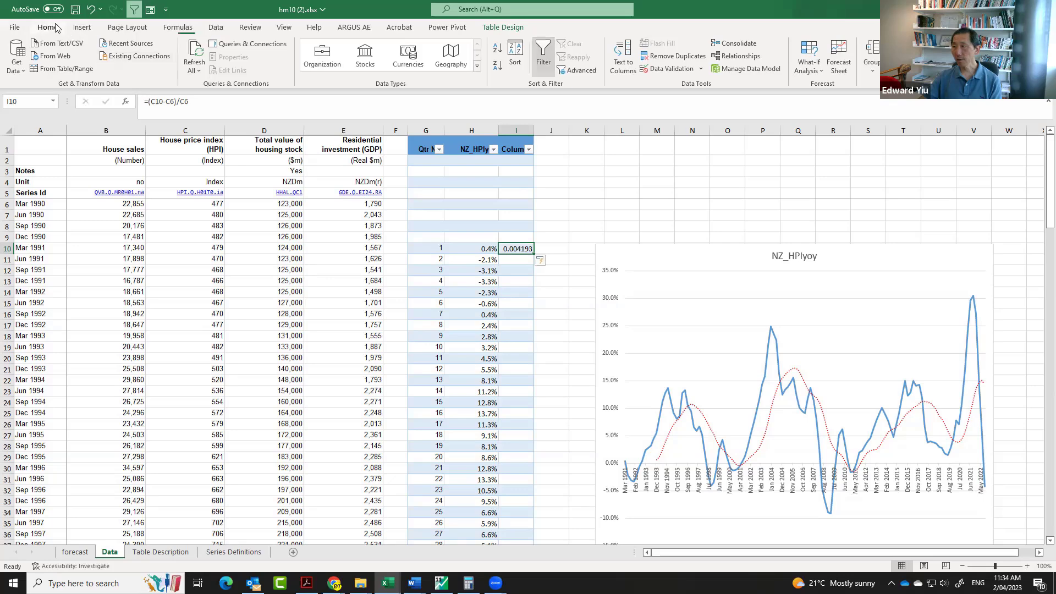
left_click(404, 66)
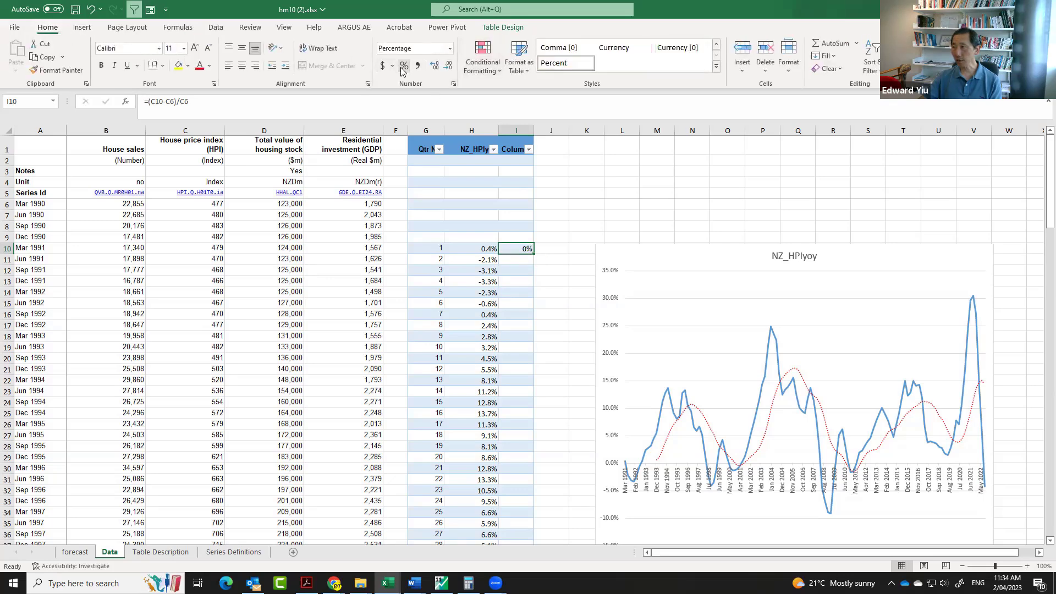
left_click(435, 67)
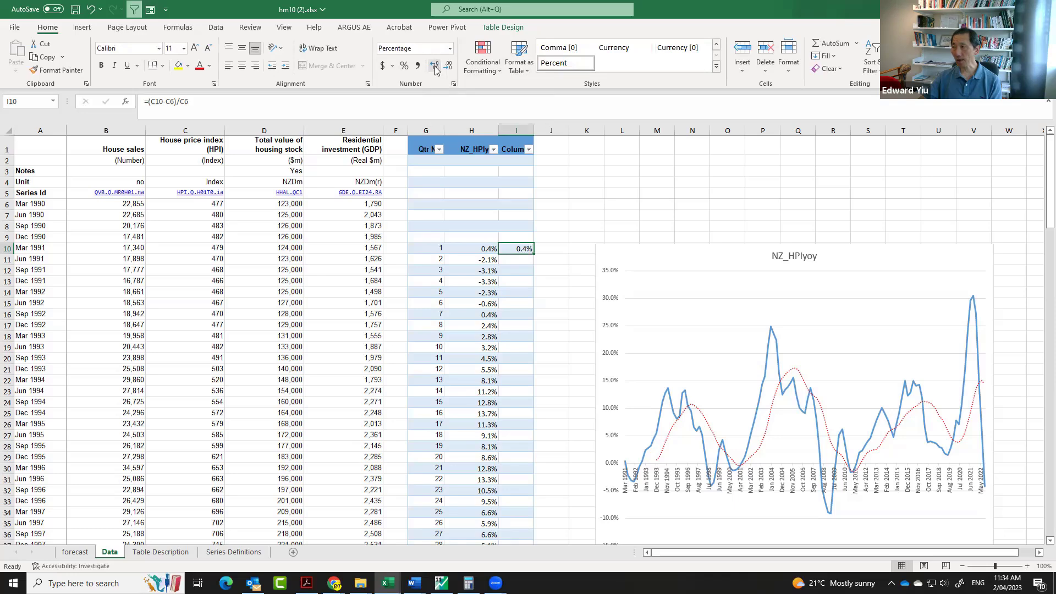
Copy the growth formula from I10 down column I through row 136.
right_click(518, 248)
left_click(548, 259)
left_click(522, 257)
key("shift+Down")
key("shift+Down")
left_click_drag(519, 258, 530, 409)
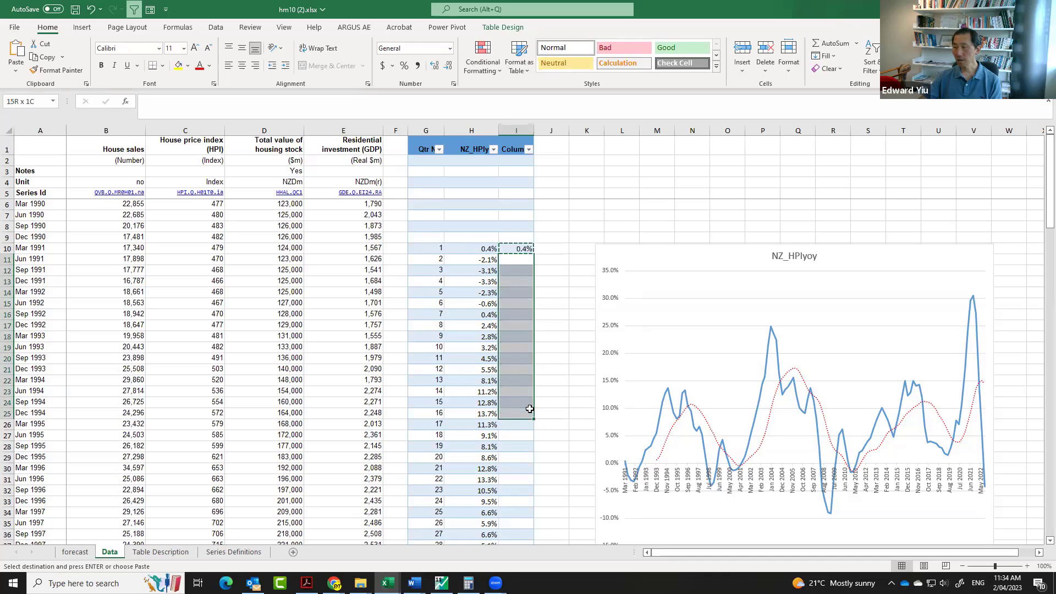
key("ctrl+v")
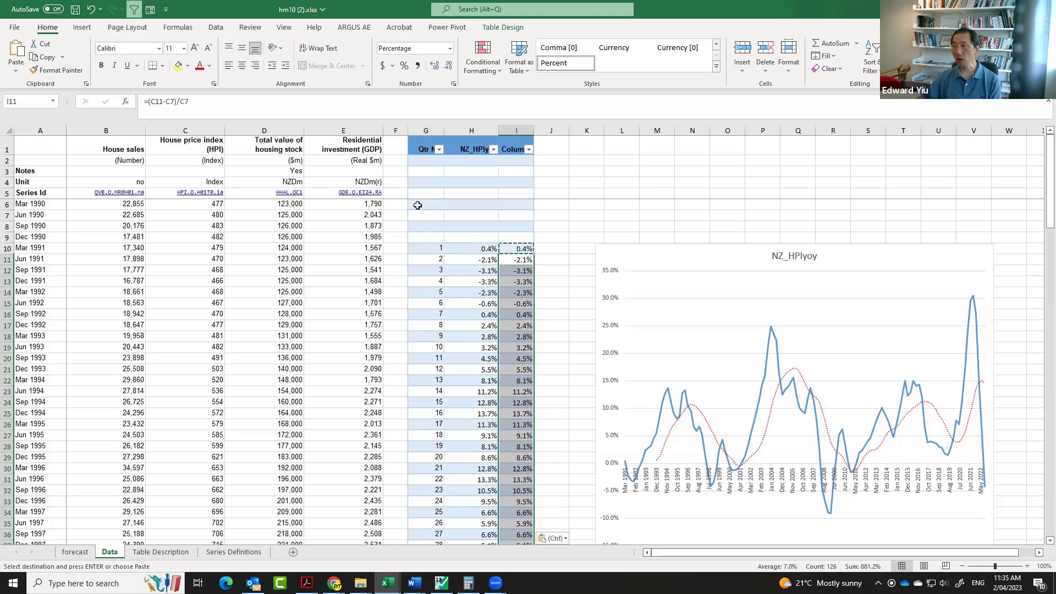
Start a forecast sheet from the quarter numbers and growth rates in G10:H136, with the forecast end set to 160.
left_click(433, 251)
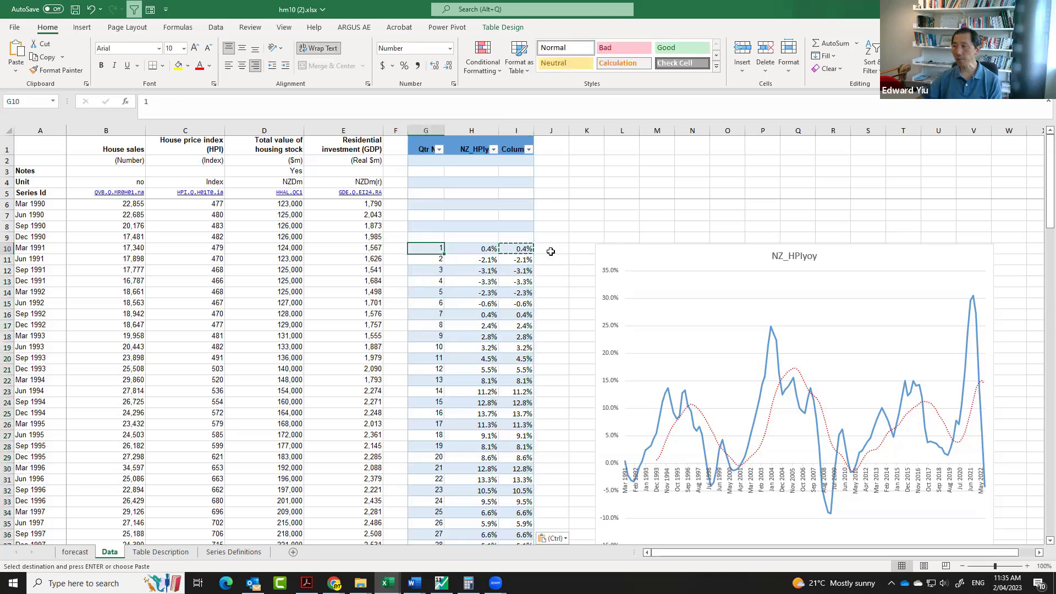
left_click(551, 252)
left_click_drag(438, 249, 439, 272)
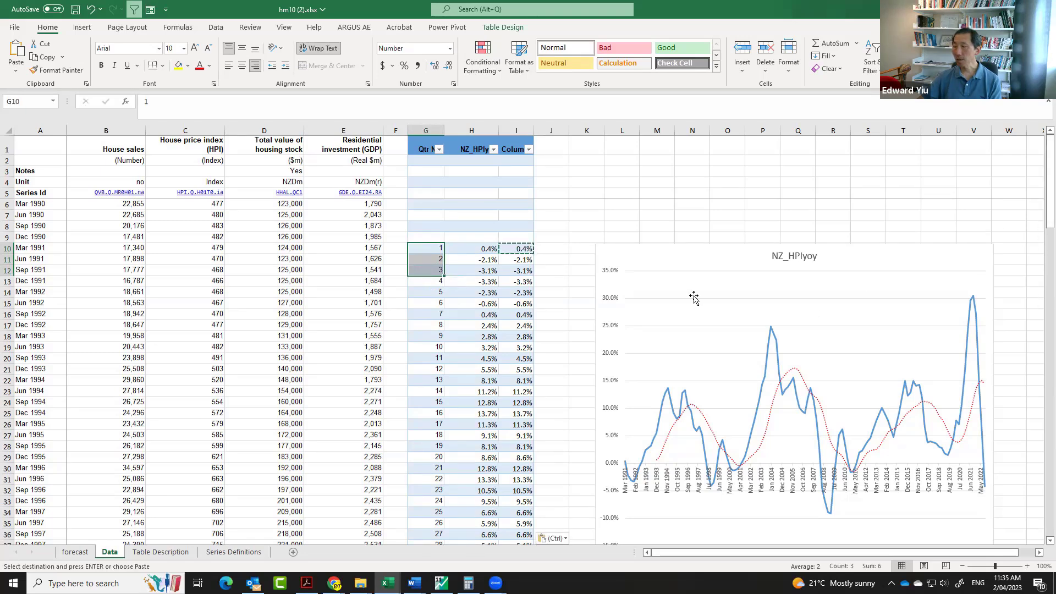
left_click(463, 258)
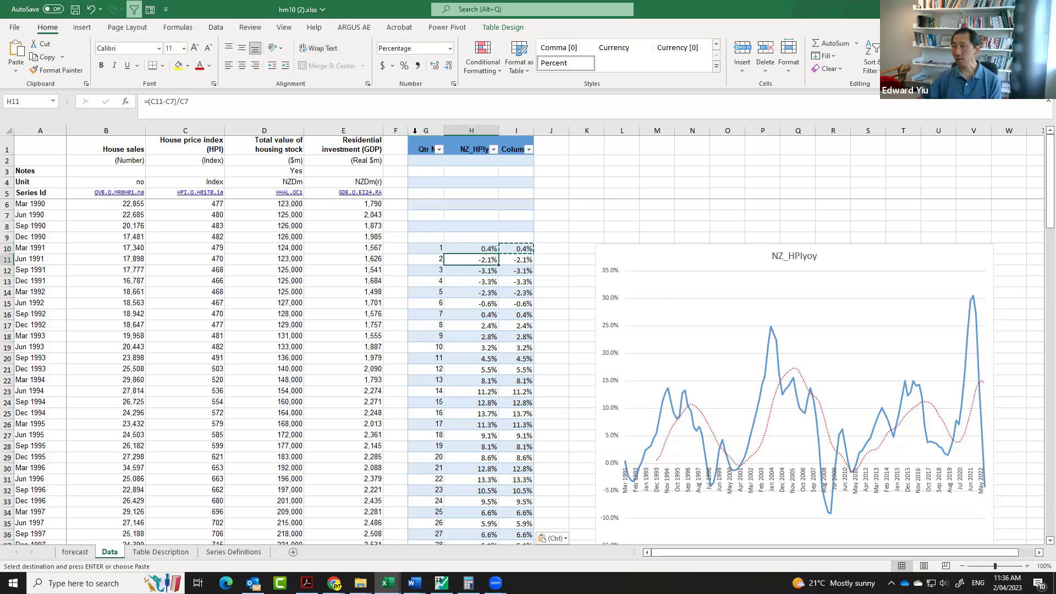
left_click_drag(434, 249, 478, 513)
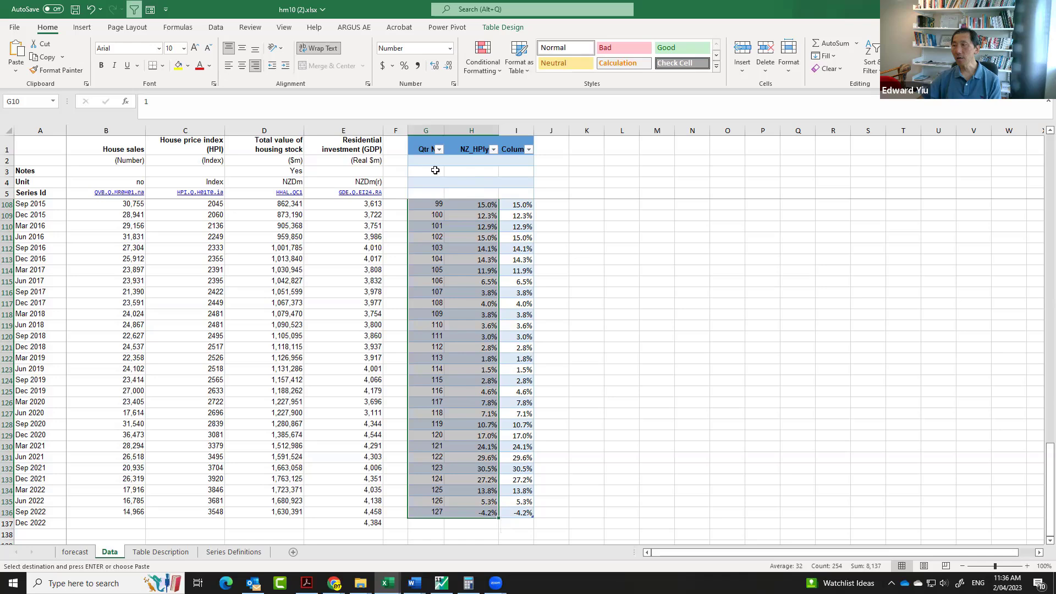
left_click(216, 27)
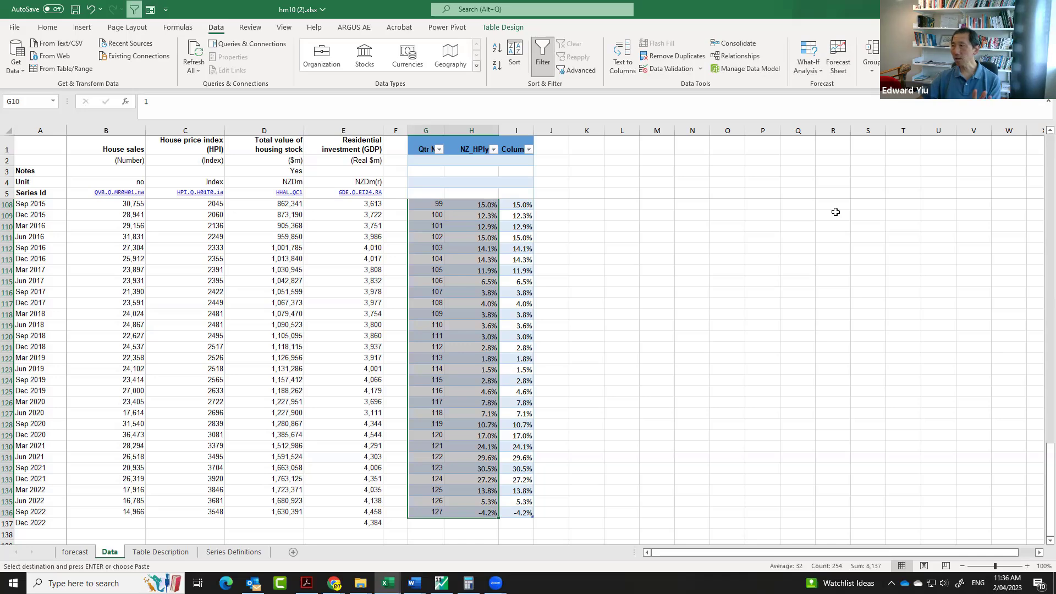
left_click(840, 66)
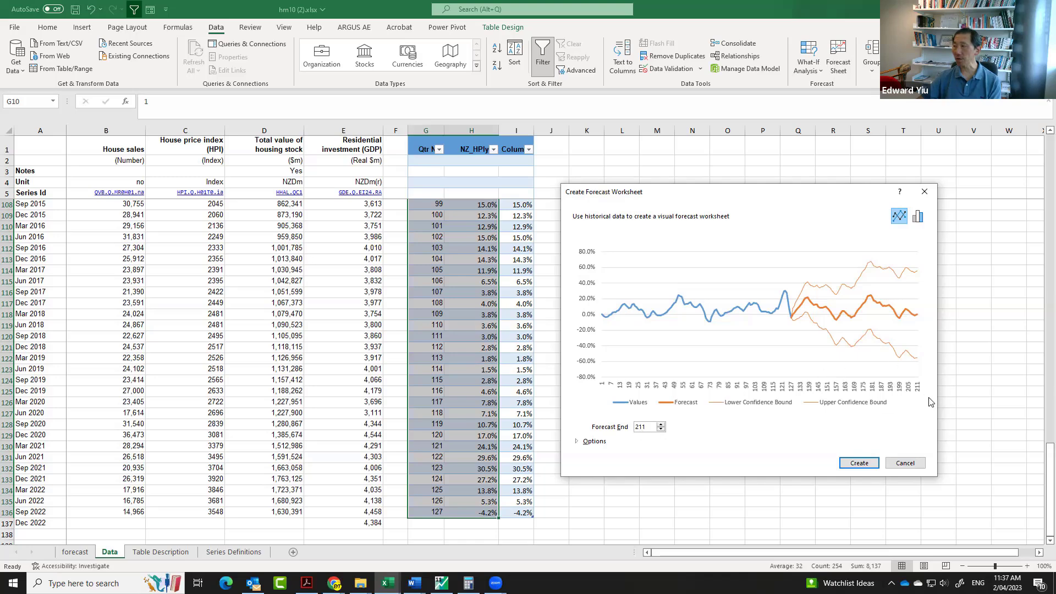
double_click(649, 426)
type("160")
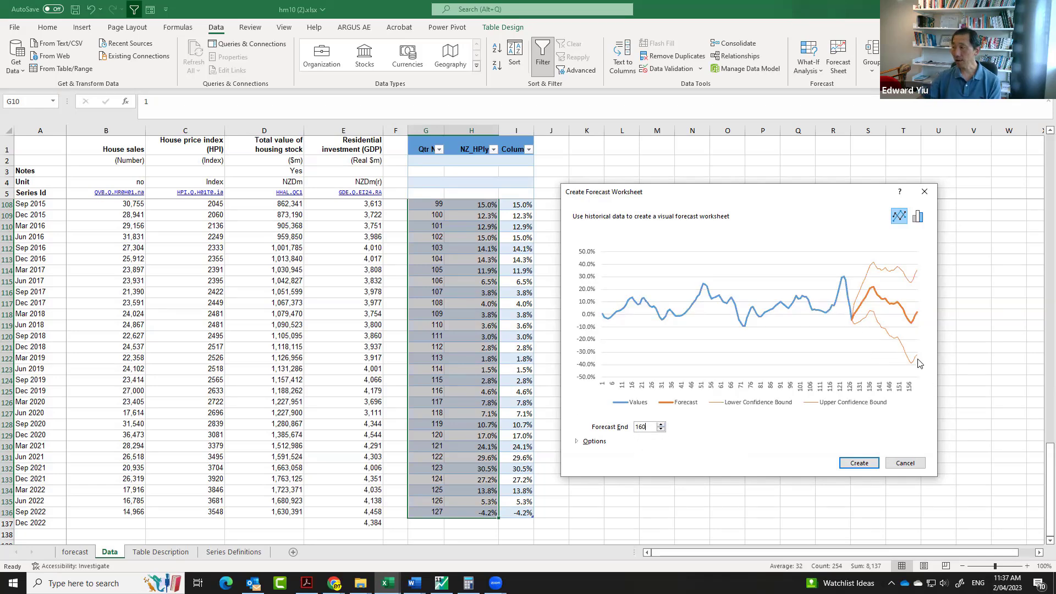
Set the forecast seasonality manually to 33, include forecast statistics, and create the forecast worksheet.
left_click(594, 441)
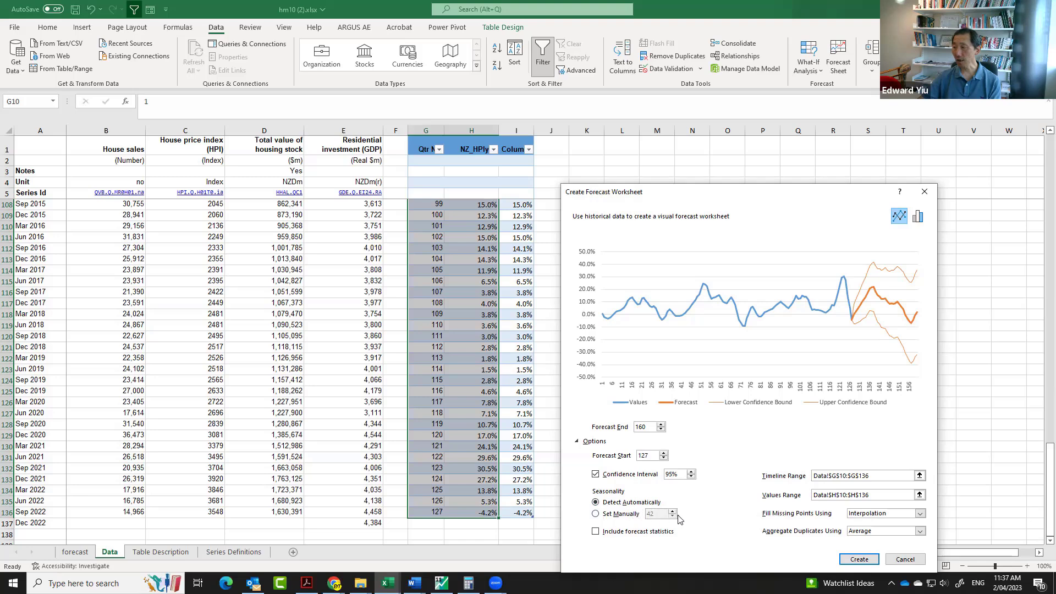
left_click(611, 516)
left_click(672, 516)
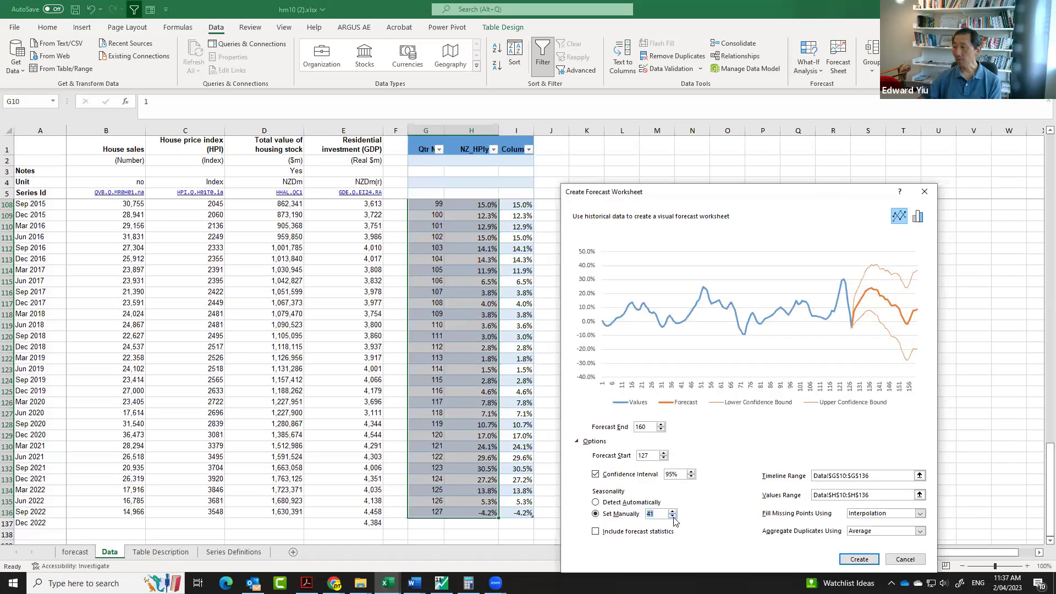
left_click(673, 517)
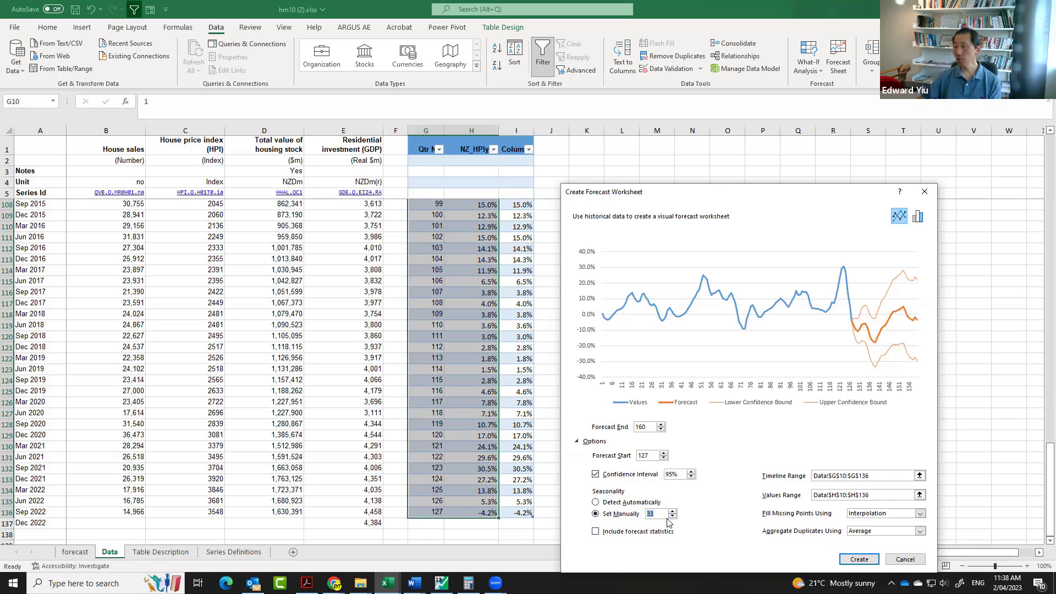
left_click(604, 532)
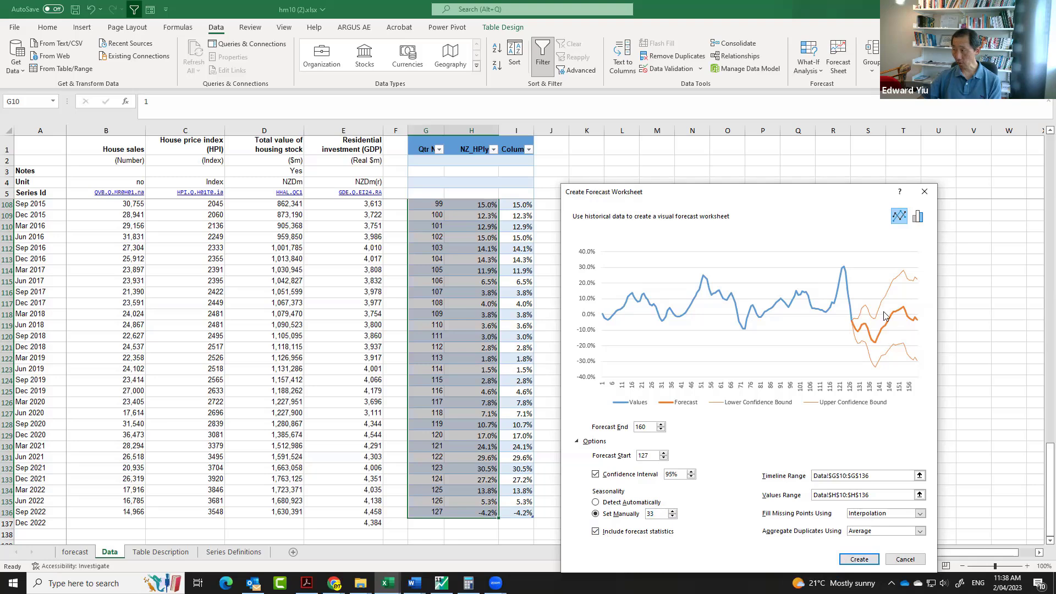
left_click(859, 560)
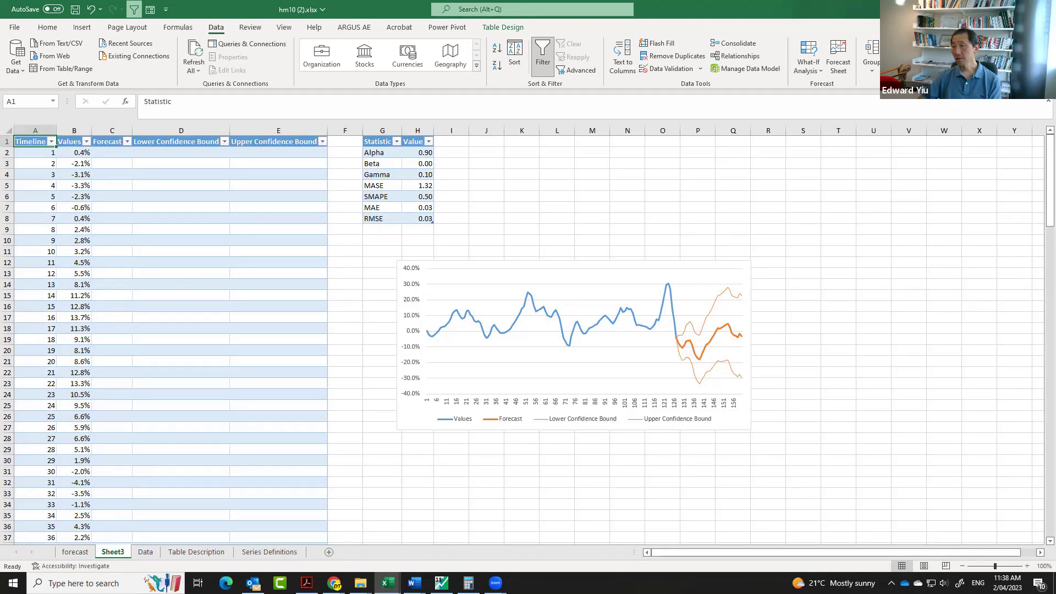
Examine the forecast column, the lower and upper confidence bound columns, and the statistics table on the new sheet.
mouse_move(1049, 210)
left_mouse_down()
mouse_move(1049, 249)
mouse_move(1050, 209)
left_mouse_up()
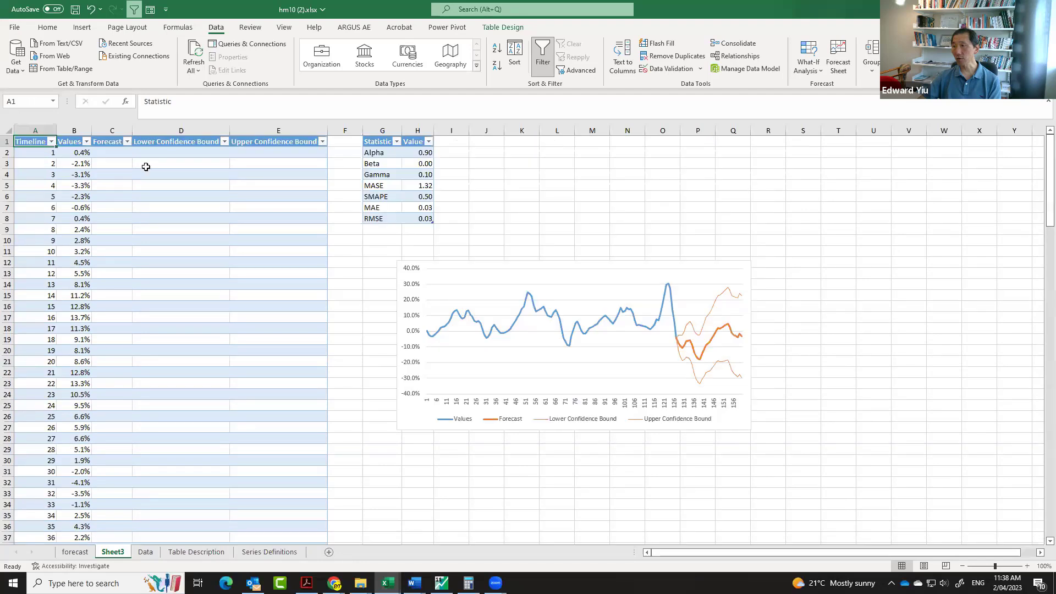
left_click(112, 130)
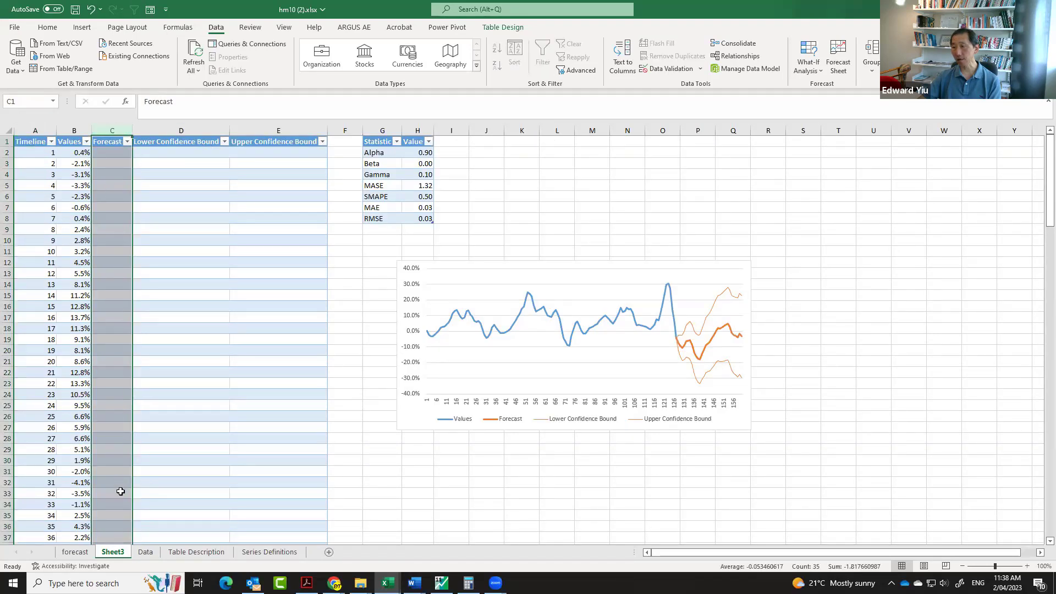
left_click(192, 127)
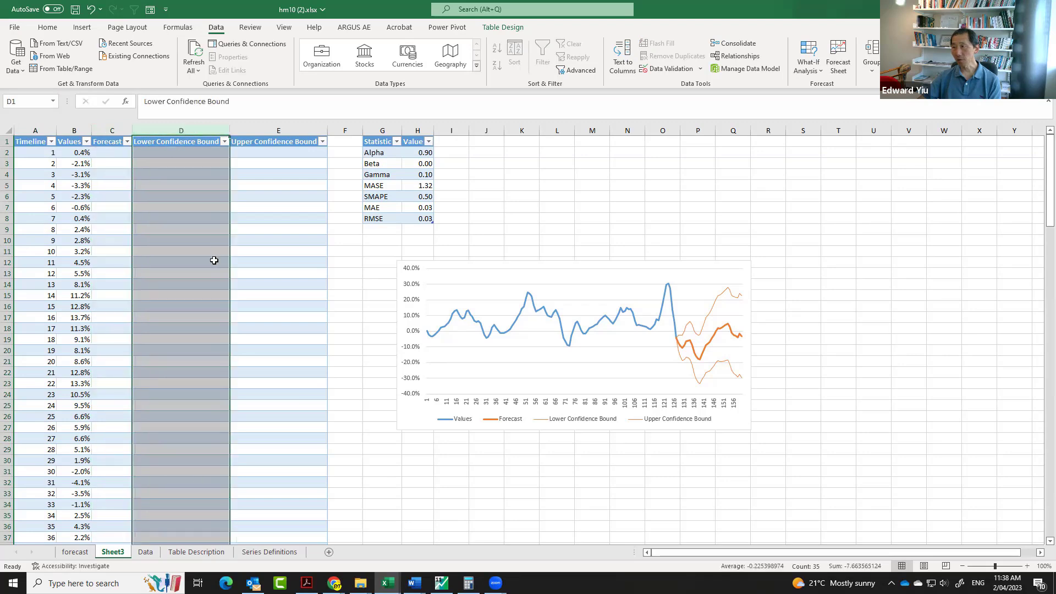
left_click(279, 129)
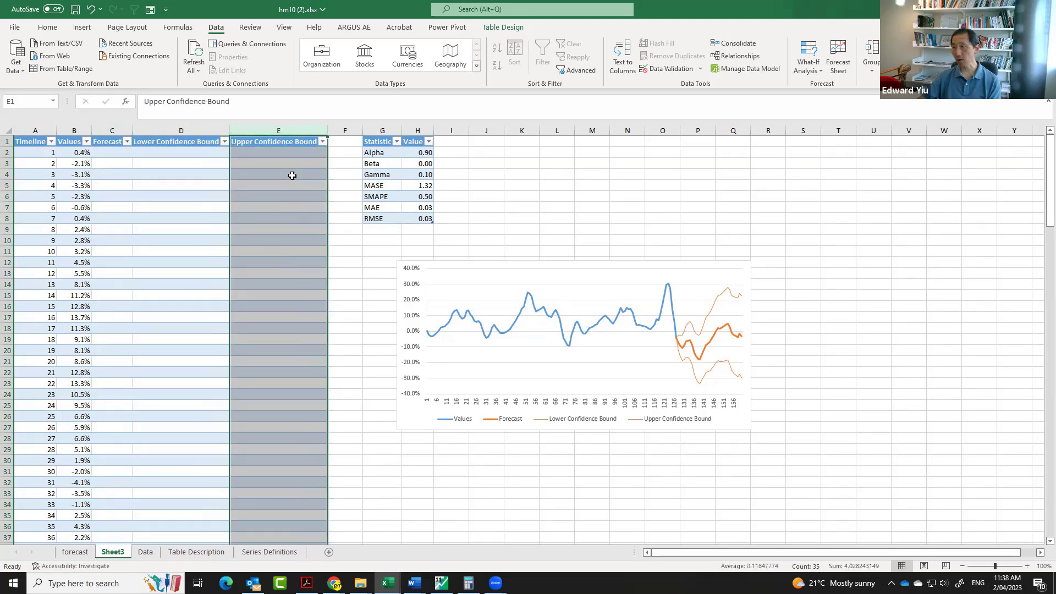
left_click_drag(380, 128, 418, 130)
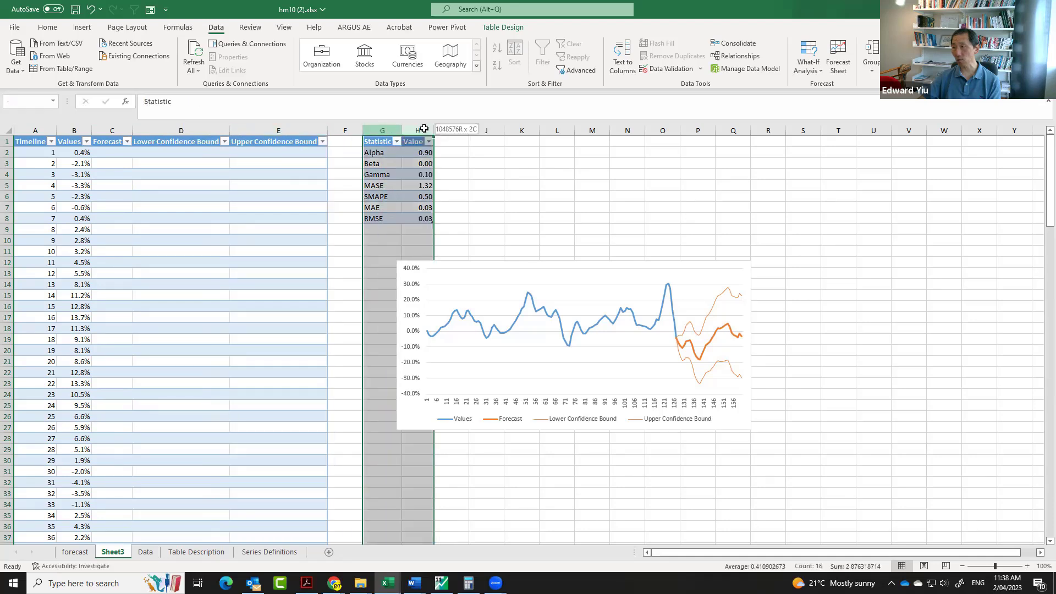
Review the predicted growth rates and confidence bounds for quarters 127 to 160 on the forecast sheet.
left_click_drag(1040, 208, 1042, 486)
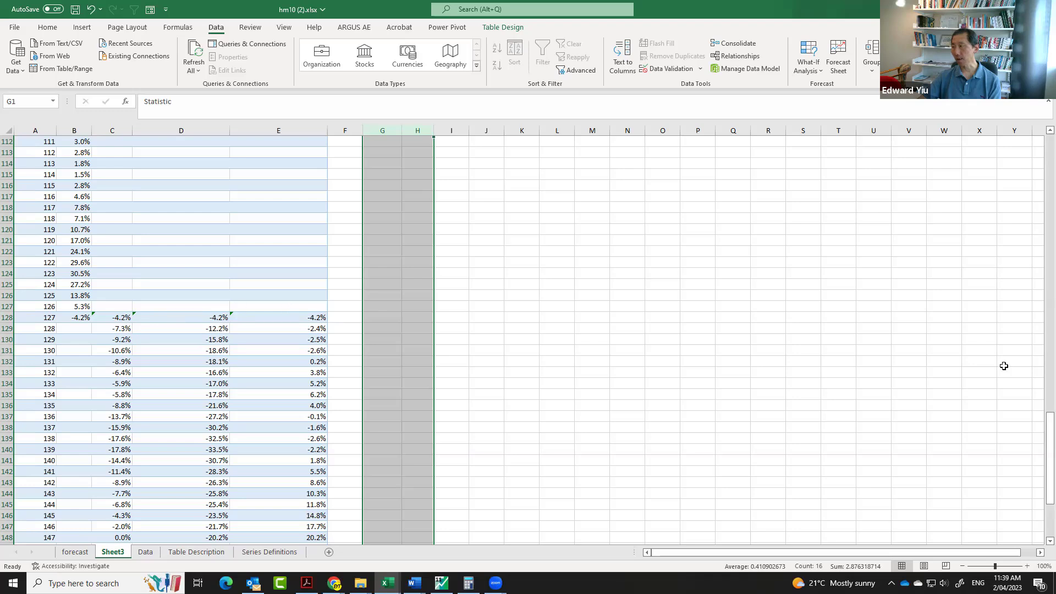
left_click_drag(1040, 454, 1042, 550)
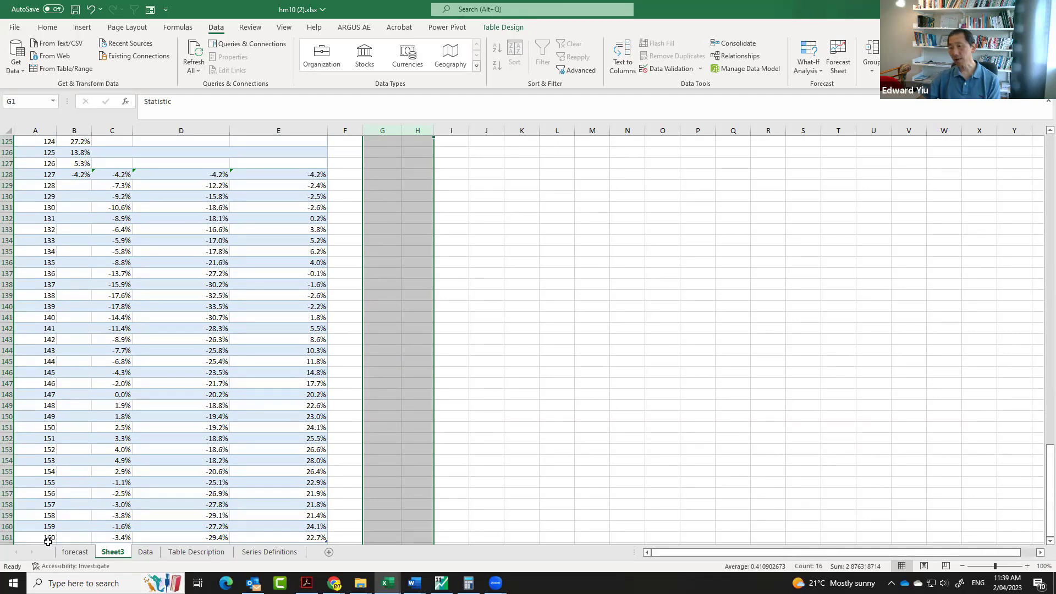
left_click_drag(1041, 498, 1041, 184)
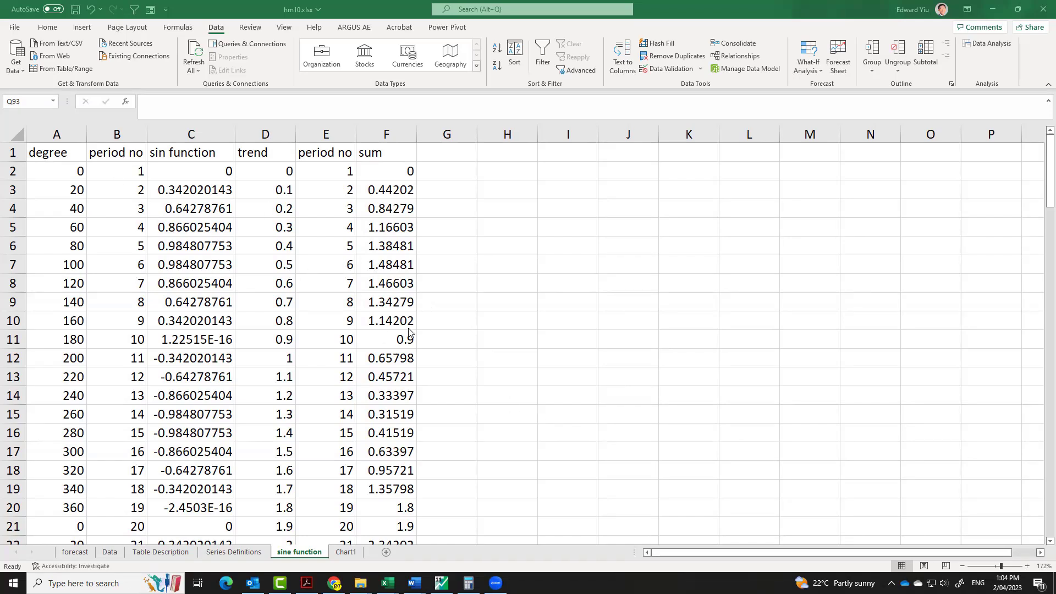
Examine the period number, sine and sum columns on the sine function sheet, including their formulas, and the Trend + Cycle chart.
left_click(135, 189)
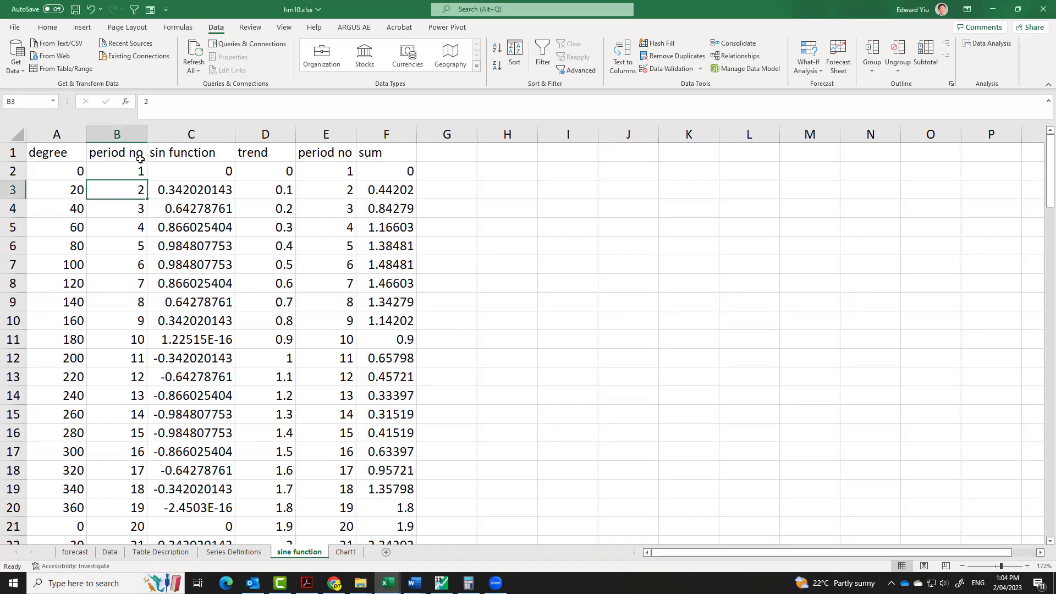
left_click(138, 168)
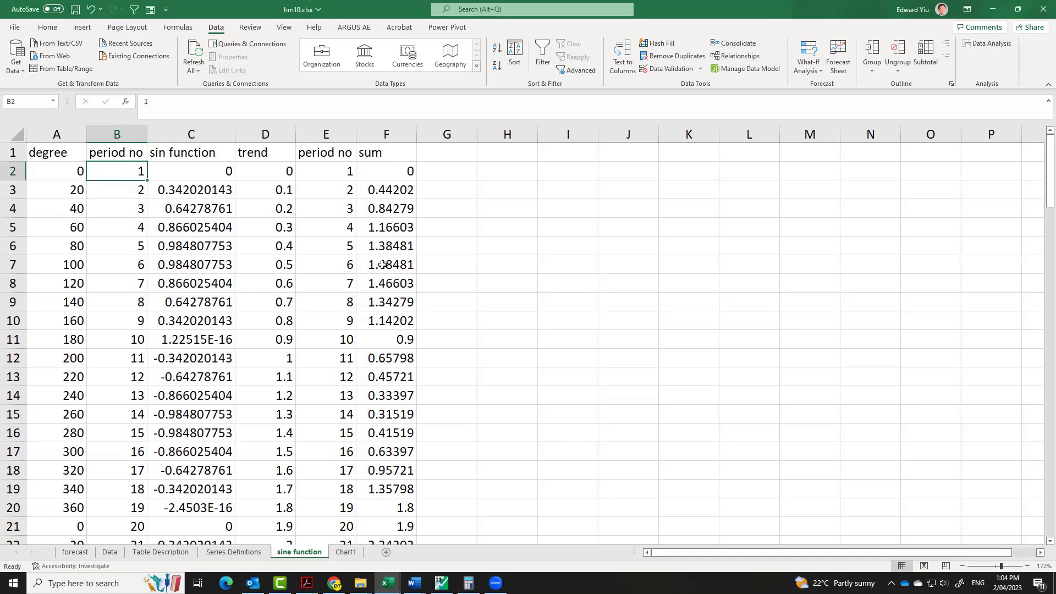
left_click_drag(1050, 176, 1050, 132)
left_click(201, 171)
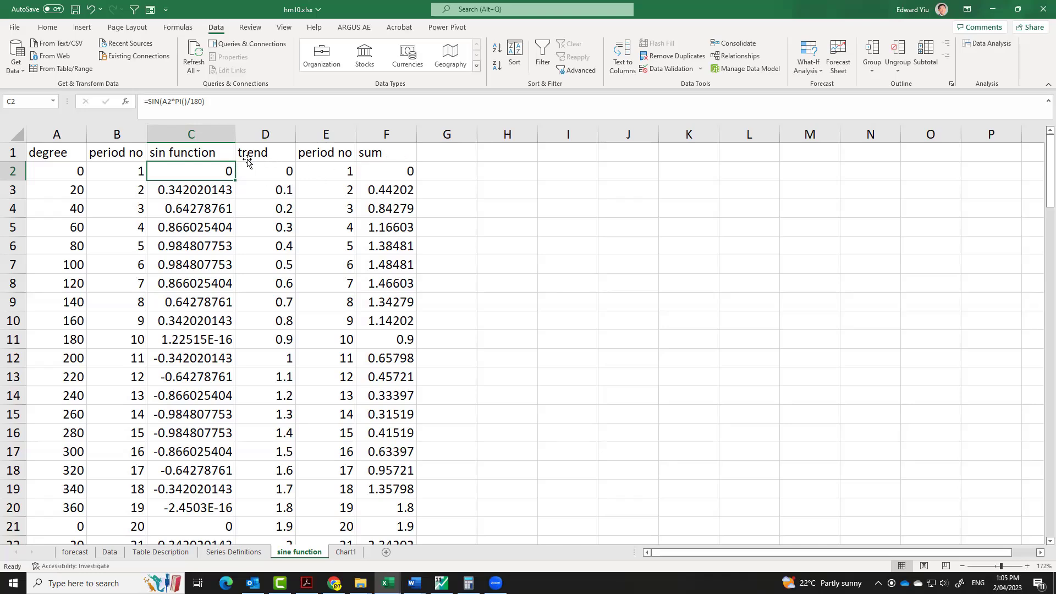
left_click(395, 134)
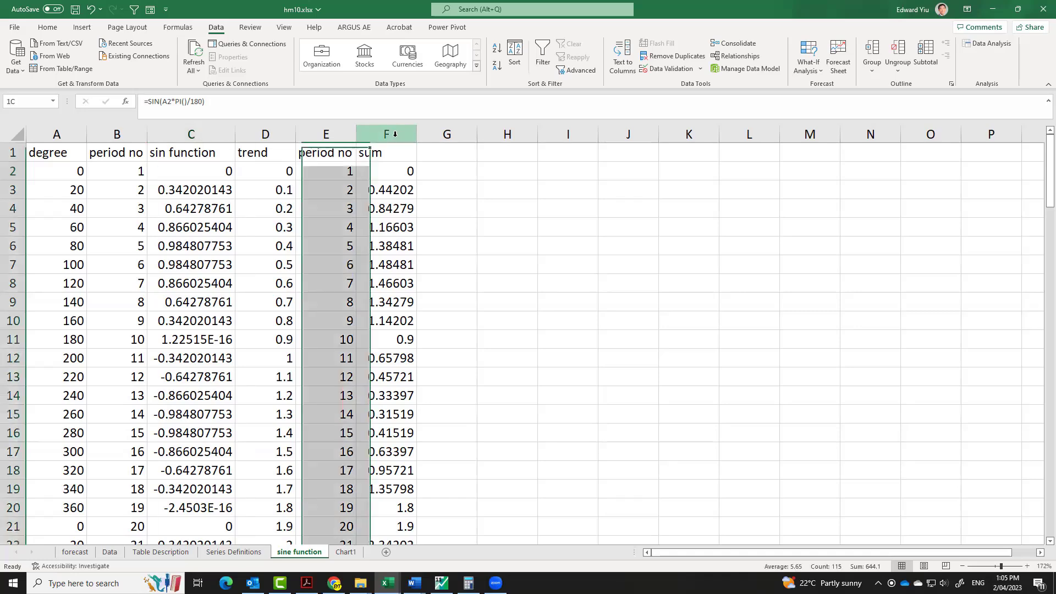
left_click(388, 173)
left_click(380, 192)
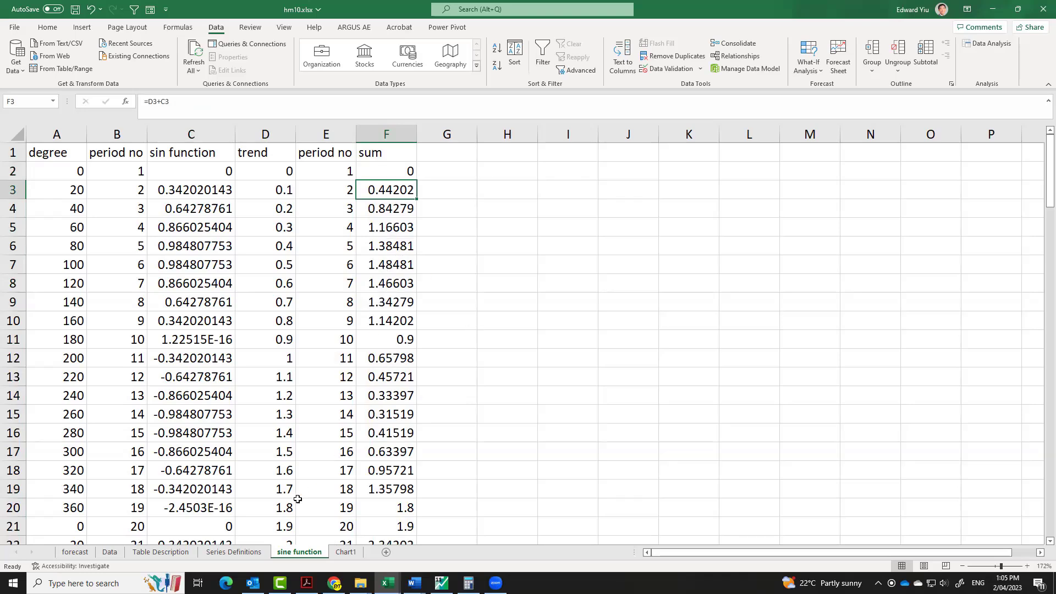
left_click(347, 552)
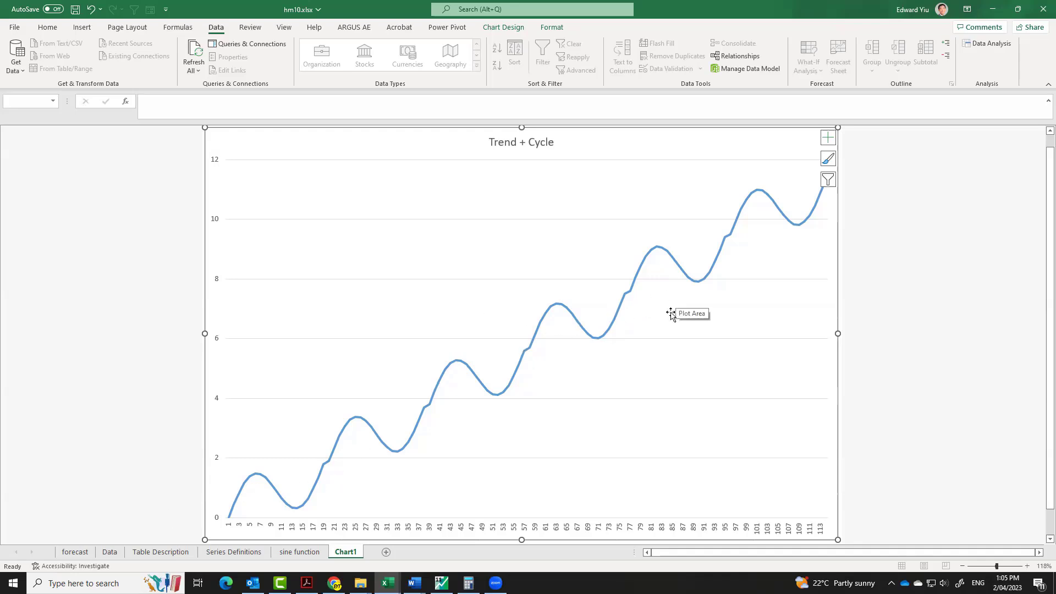
Create a forecast worksheet from E2:F115 on the sine function sheet, keeping forecast end 152, the 95% confidence interval and automatic seasonality detection.
key("ctrl+Page_Up")
left_click_drag(342, 173, 399, 199)
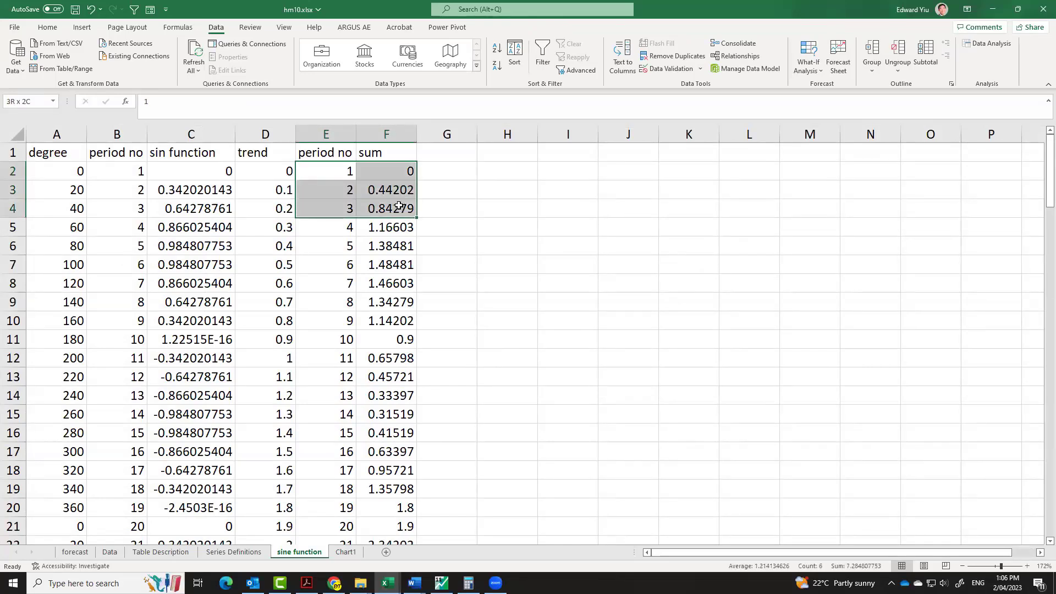
left_click_drag(399, 205, 402, 529)
key("ctrl+shift+Down")
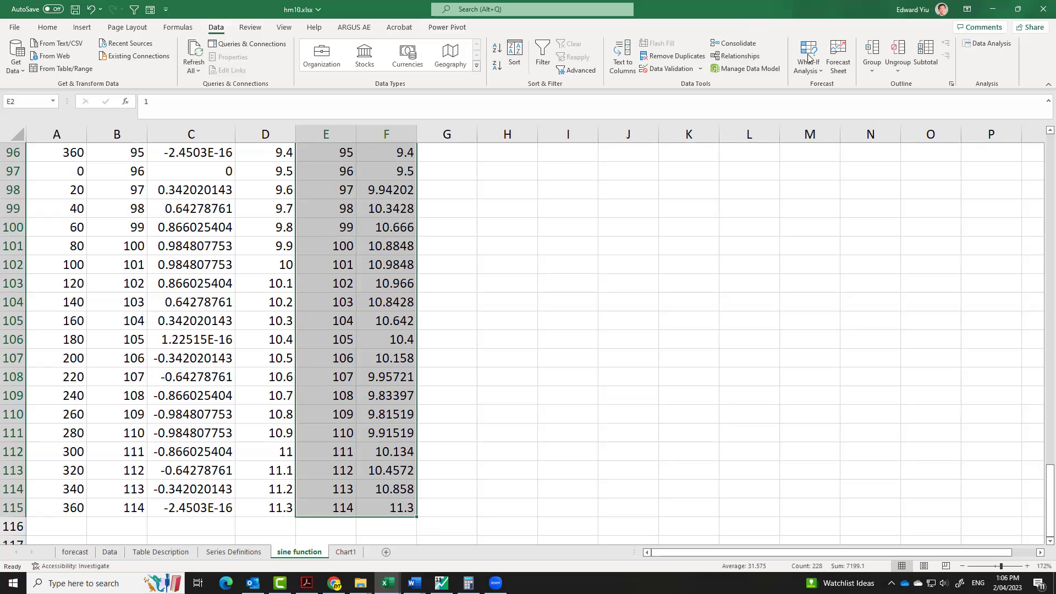
left_click(845, 69)
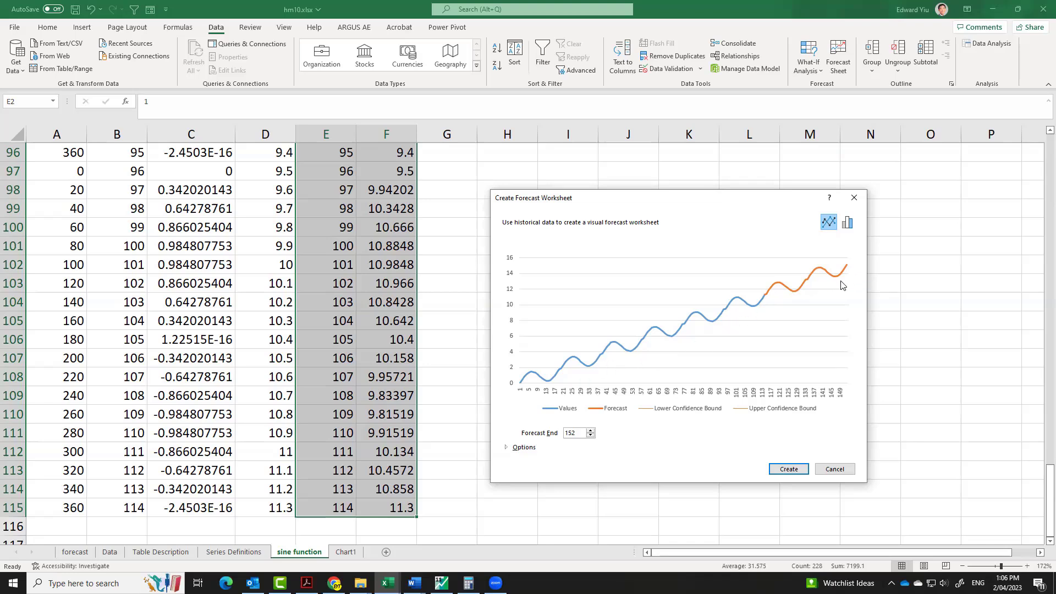
left_click(524, 448)
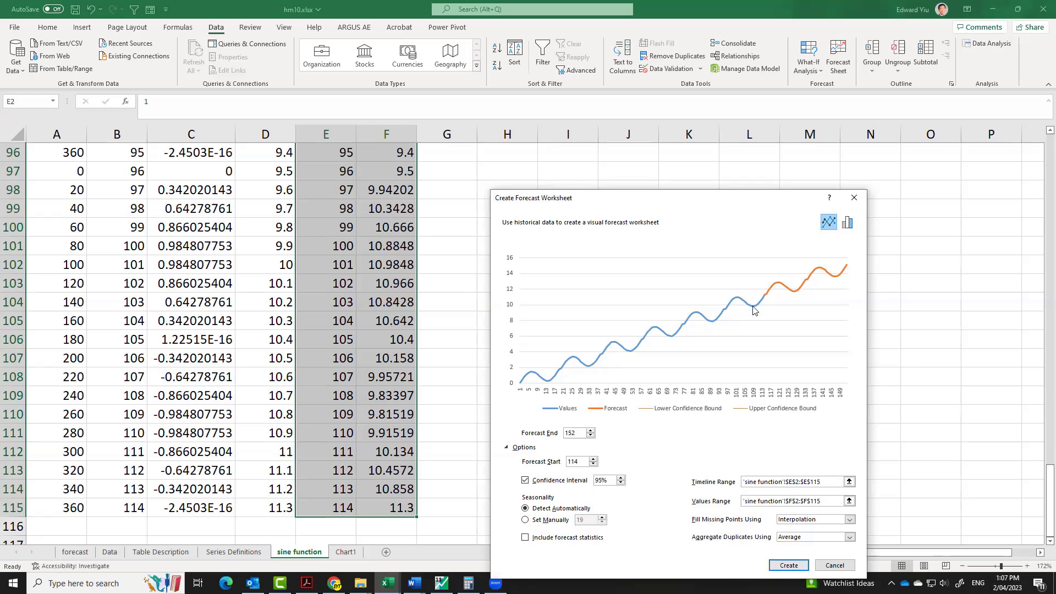
left_click(788, 565)
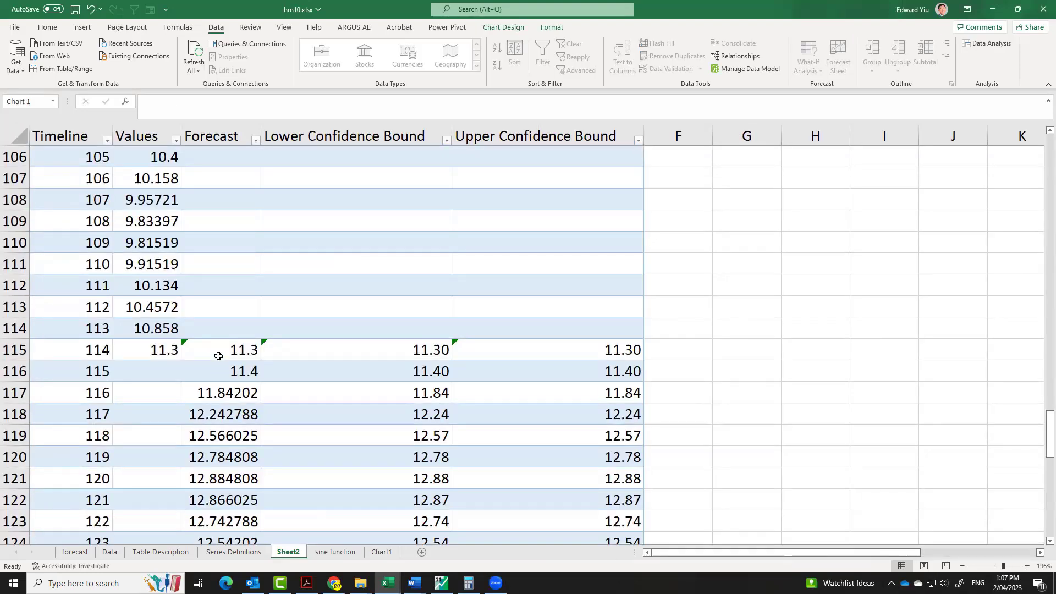
Inspect the forecast values from period 115 onward and the forecast line chart on the new sheet.
left_click_drag(211, 370, 249, 534)
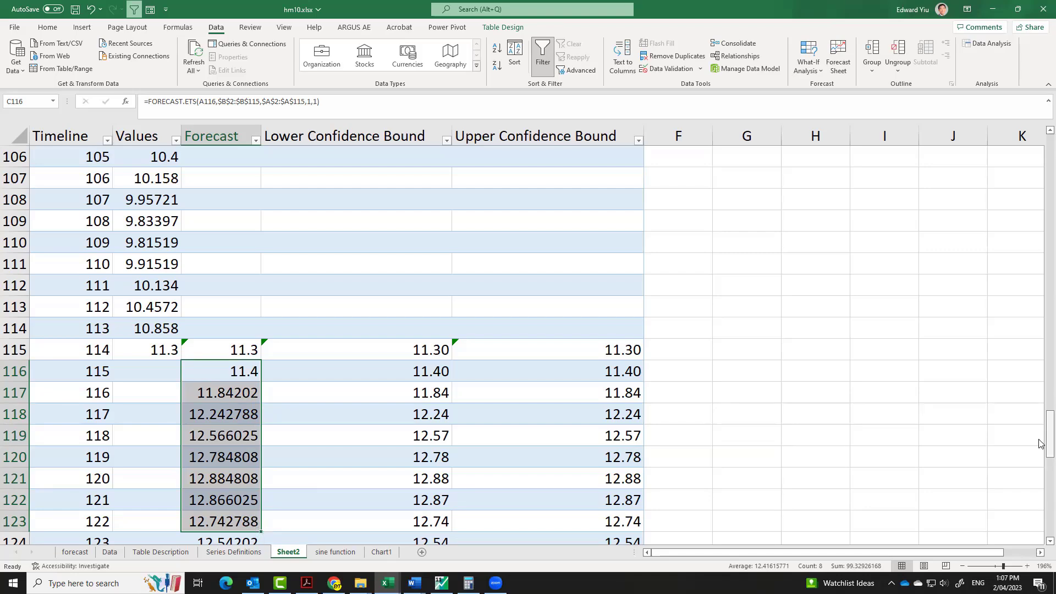
left_click_drag(1039, 444, 1039, 160)
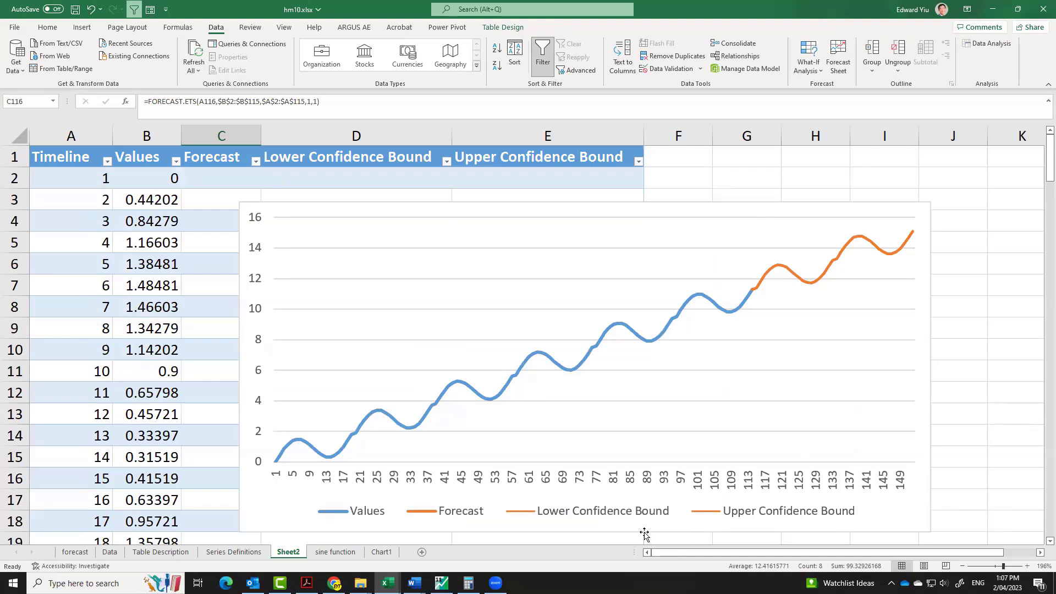